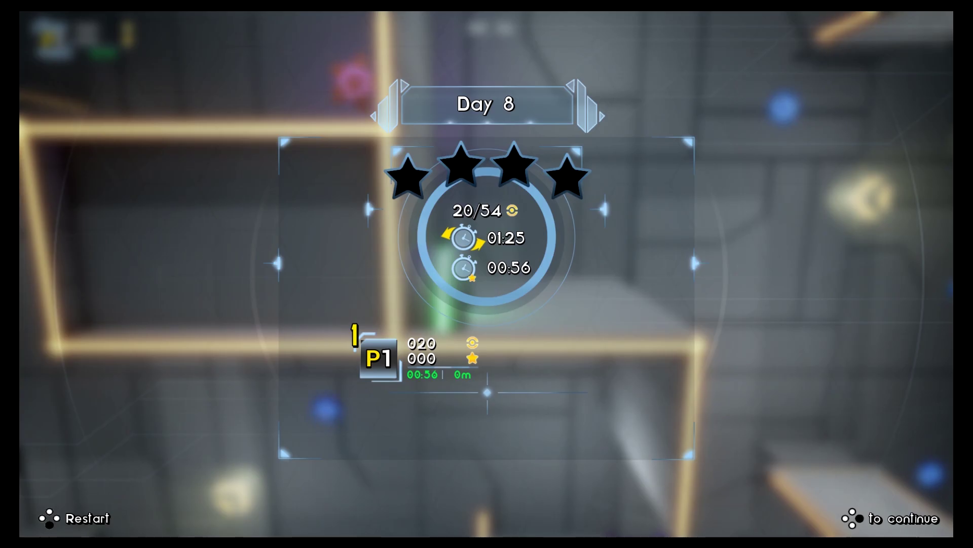
Step: Leave the Day 8 results and swing right into Day 9, activating the pedestal
key("Return")
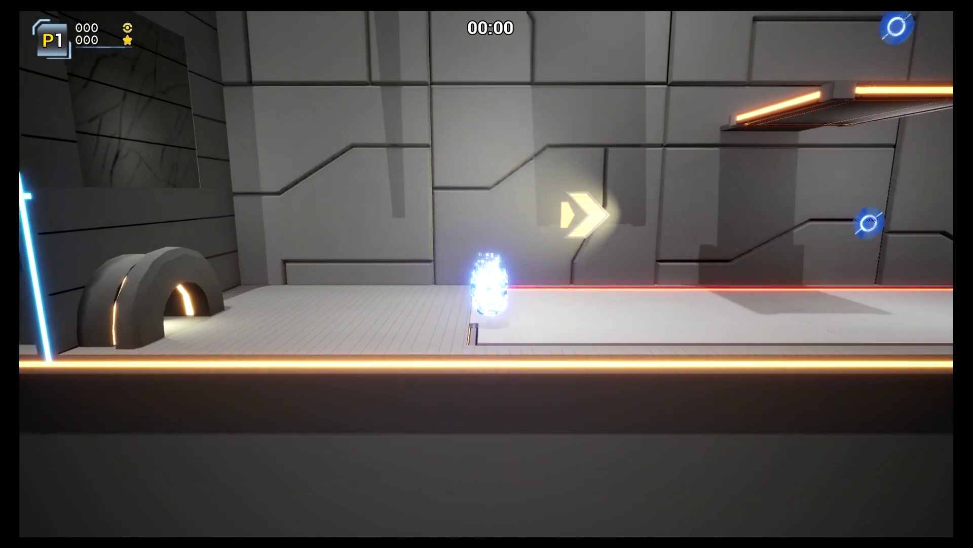
key("Right")
key("space")
key("Right")
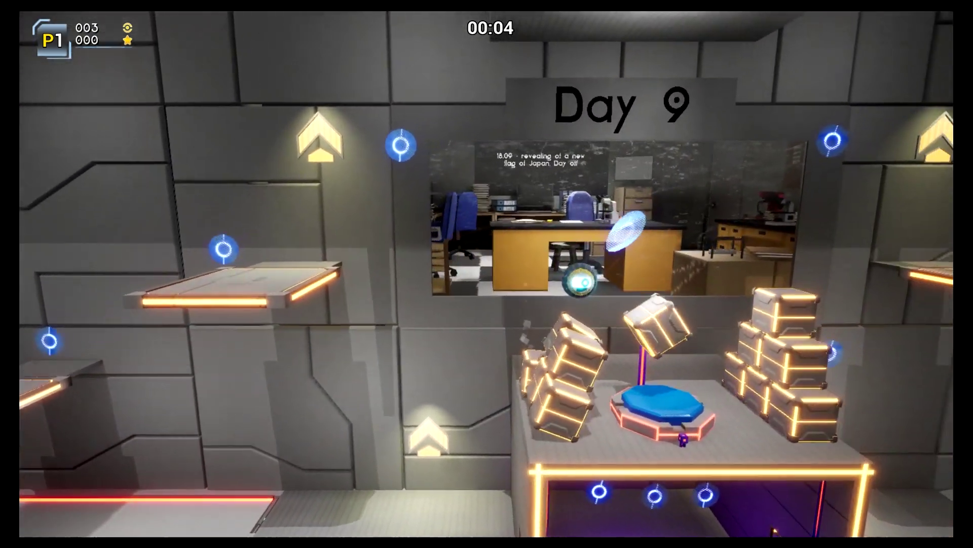
key("Right")
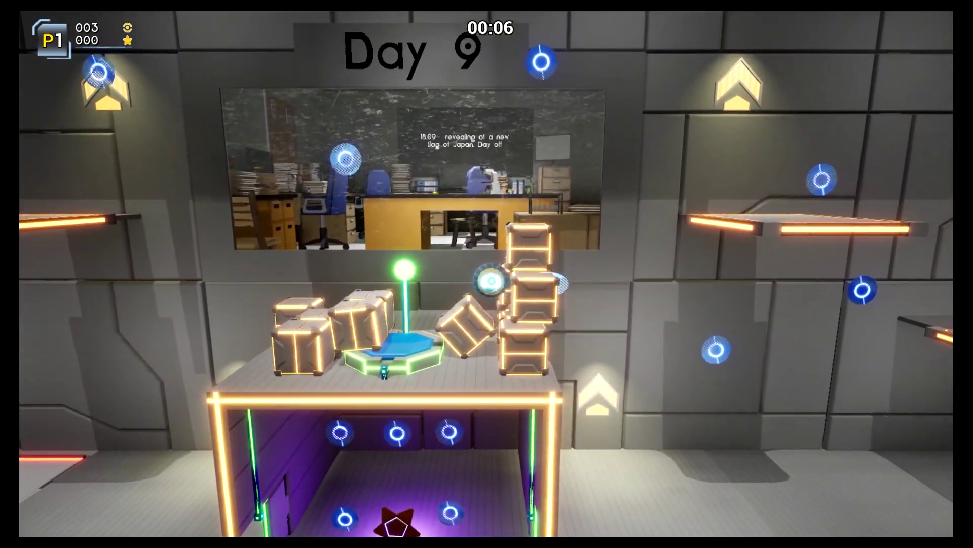
Step: Climb the upper bars, then steer down the left wall to the floor
key("space")
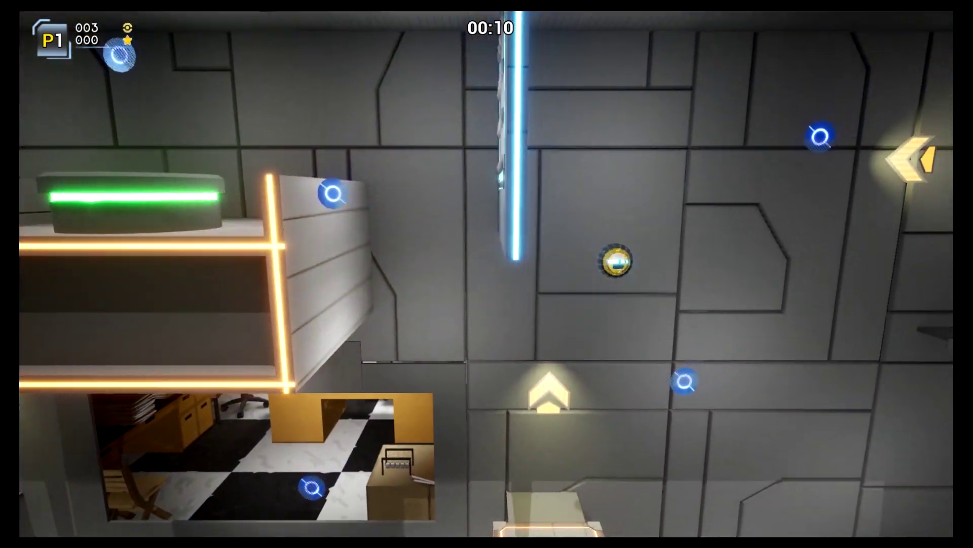
key("space")
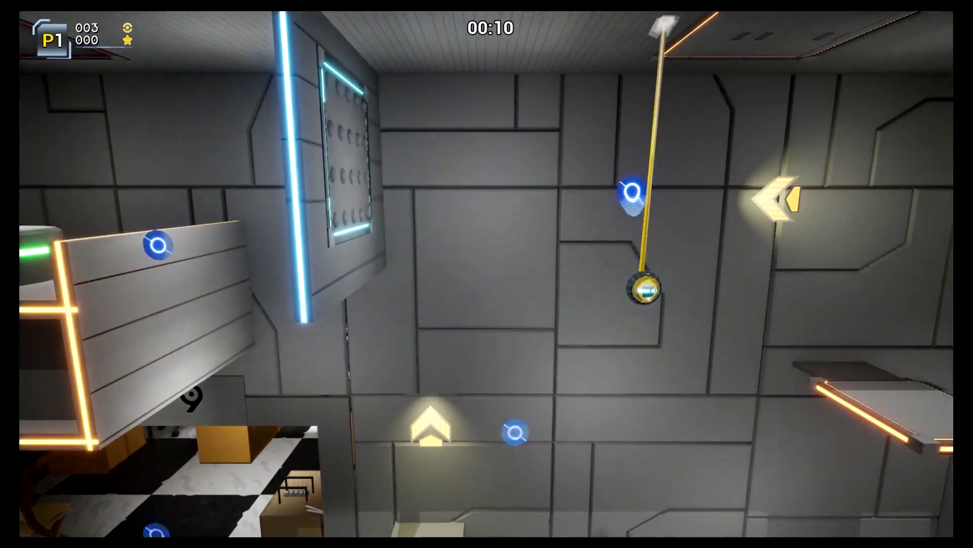
key("Left")
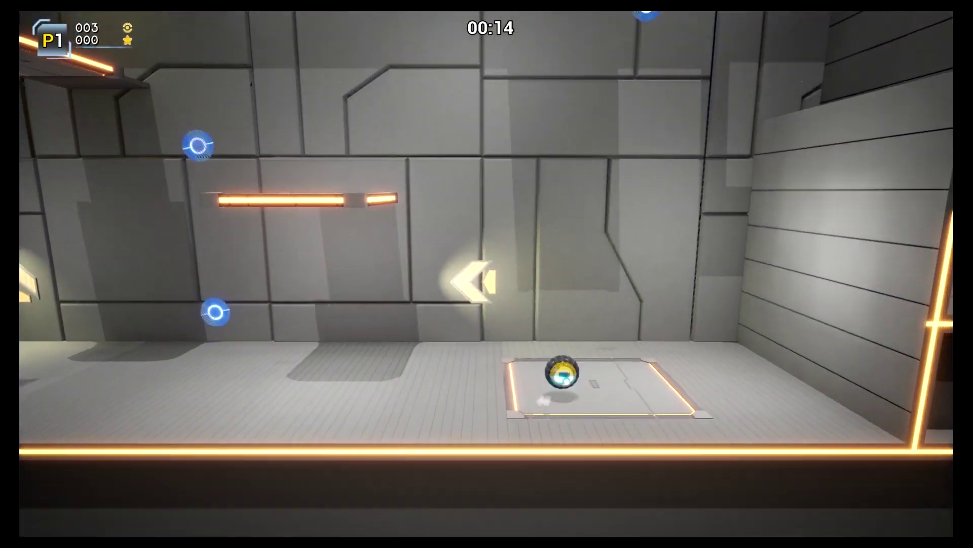
key("Right")
Step: Swing up the wall anchors, then drop down collecting rings toward the exit
key("space")
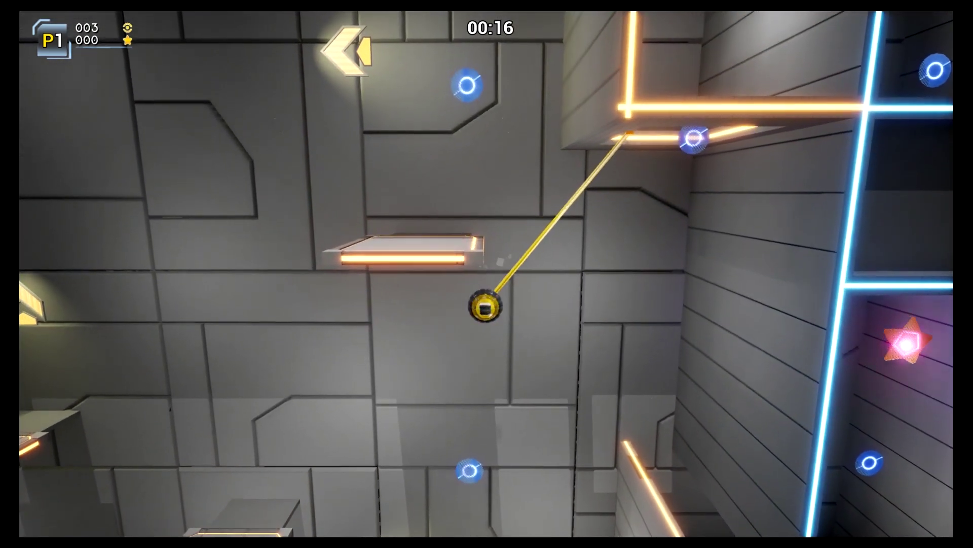
key("space")
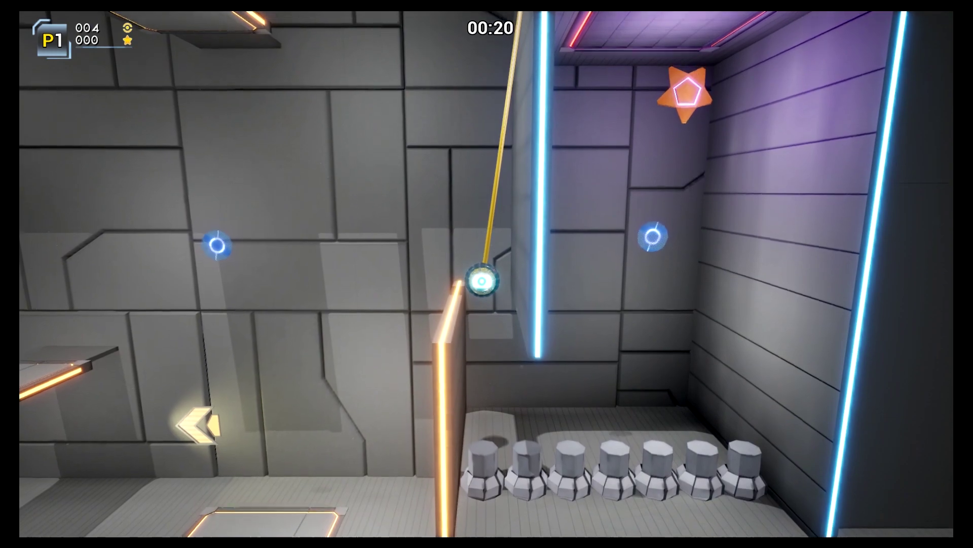
key("space")
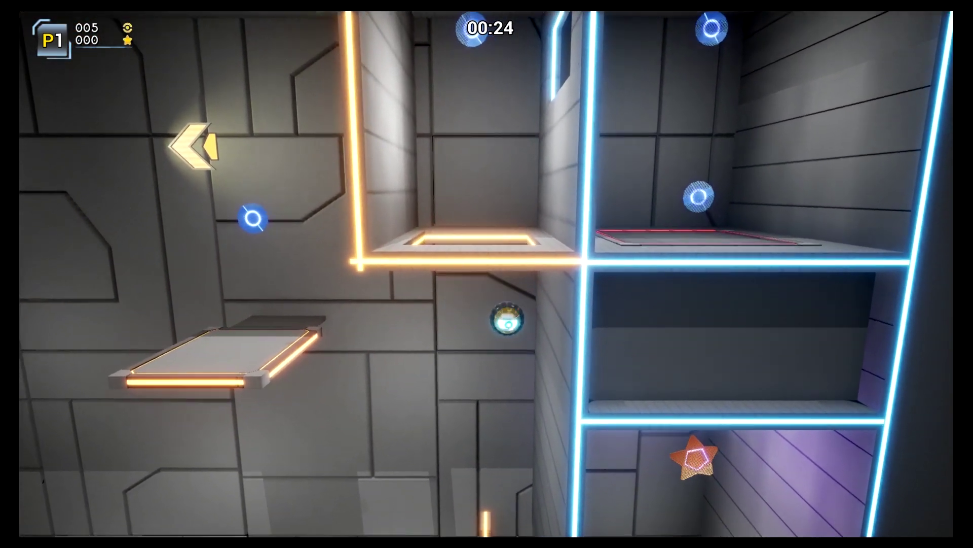
key("space")
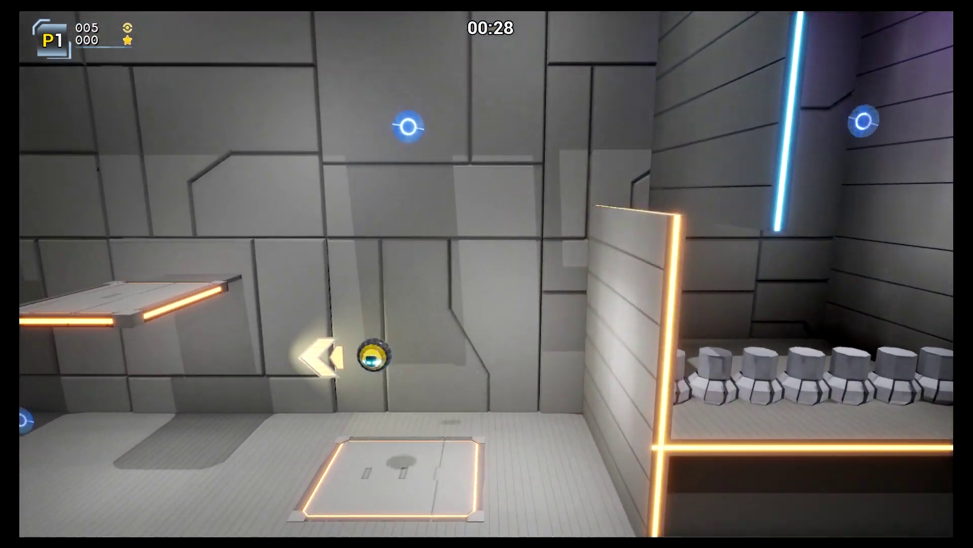
key("space")
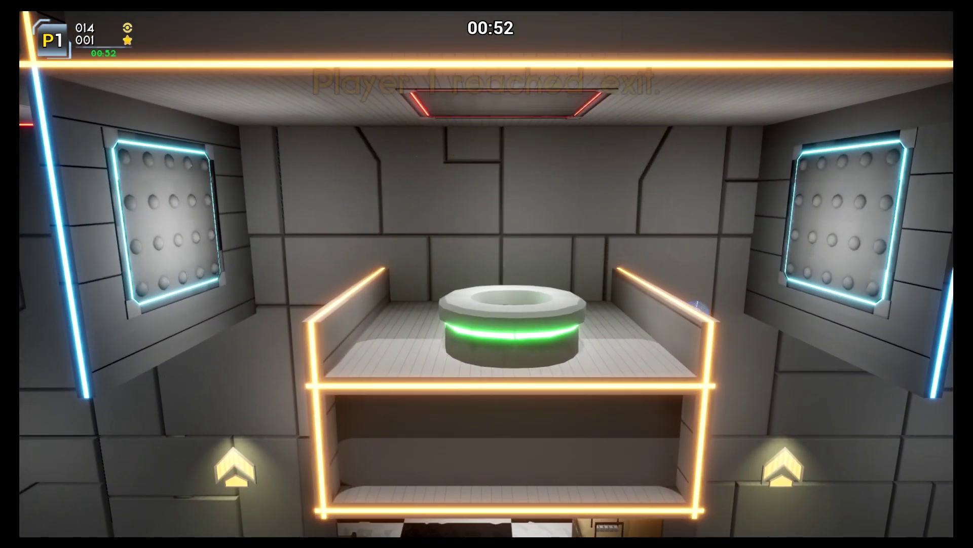
Step: Leave the Day 9 results and tether up the platforms above for rings
key("Return")
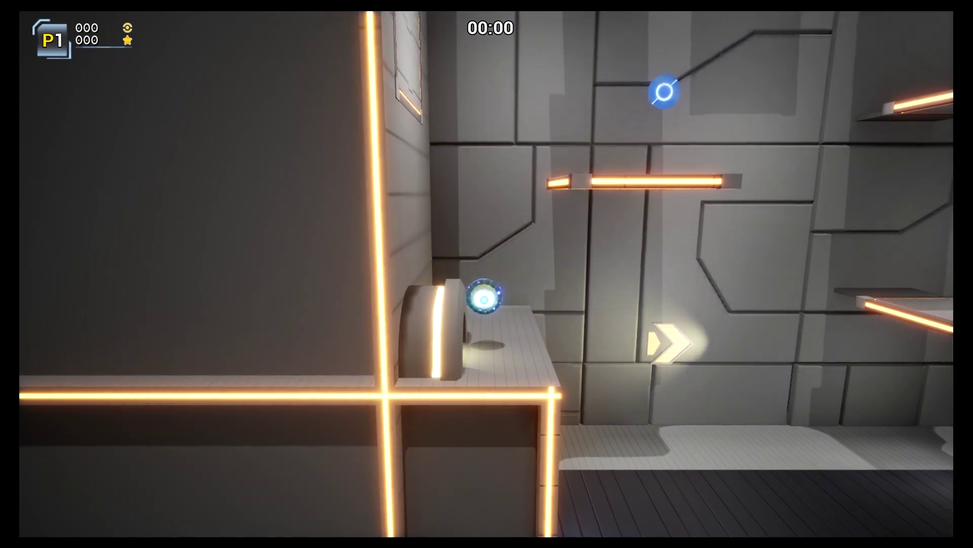
key("space")
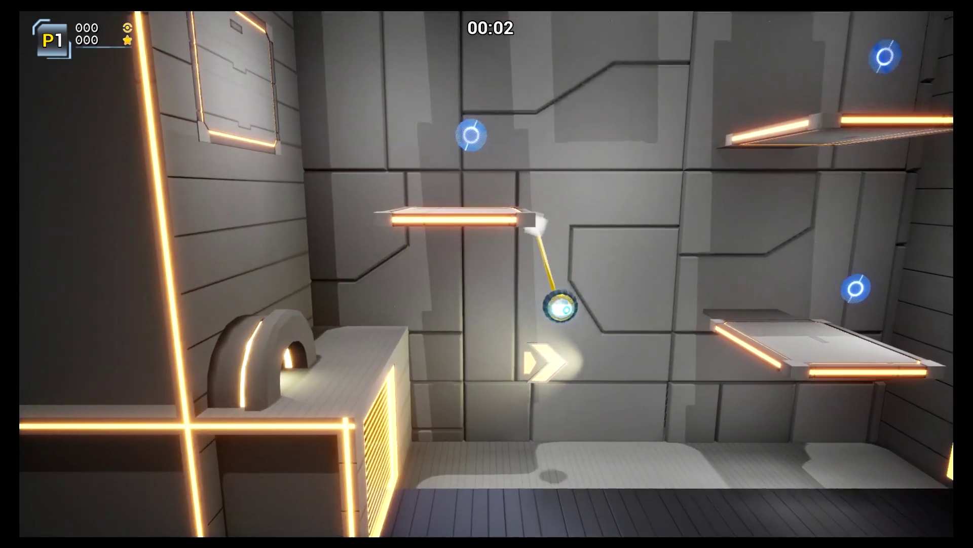
key("space")
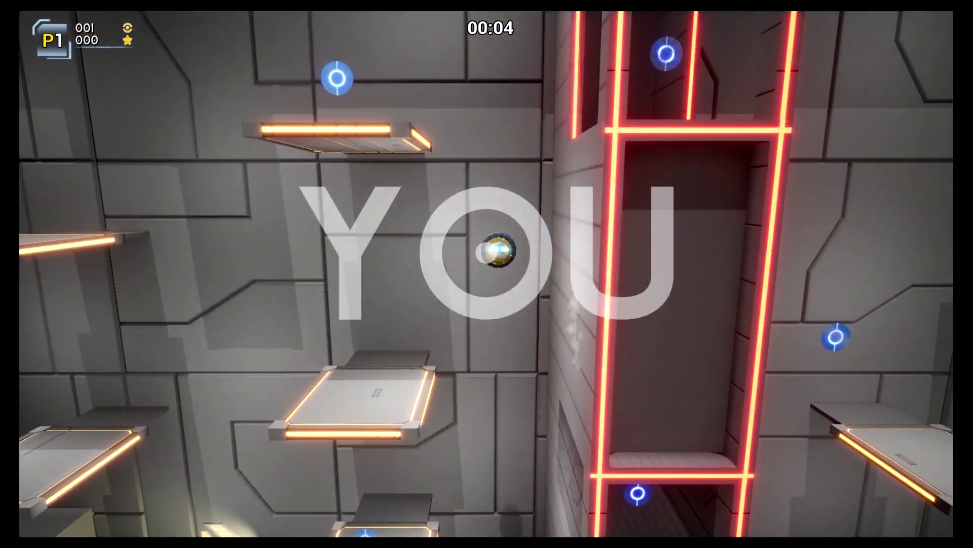
key("space")
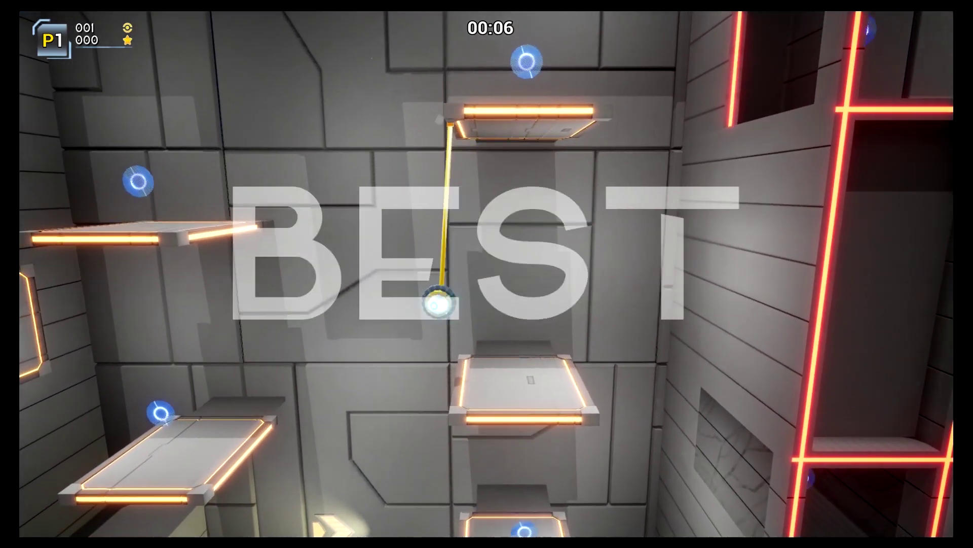
key("space")
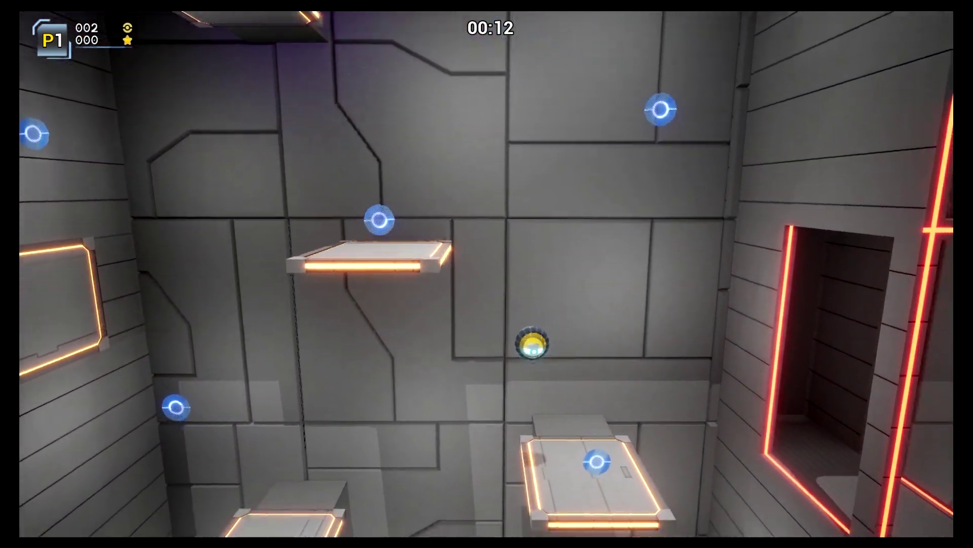
Step: Swing left and leap off the floor, collecting more rings
key("space")
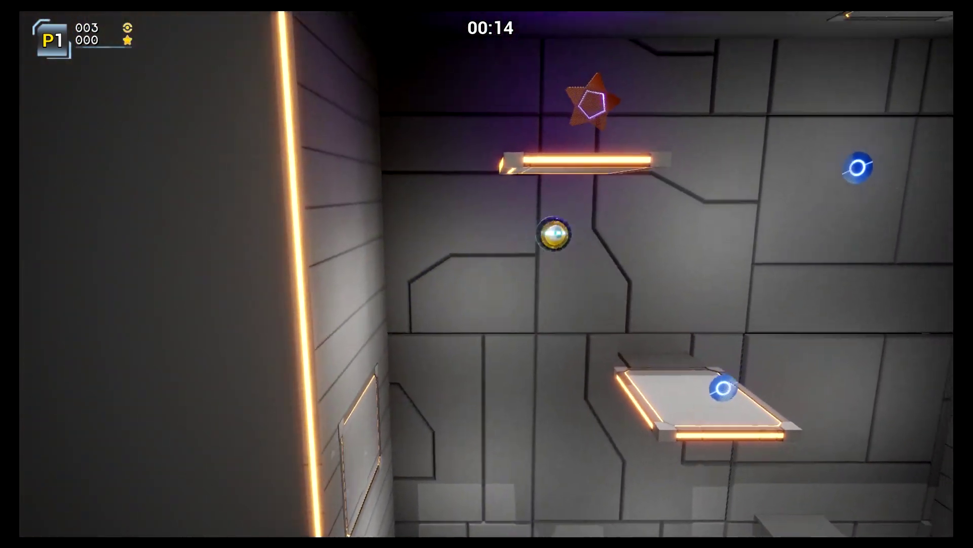
key("space")
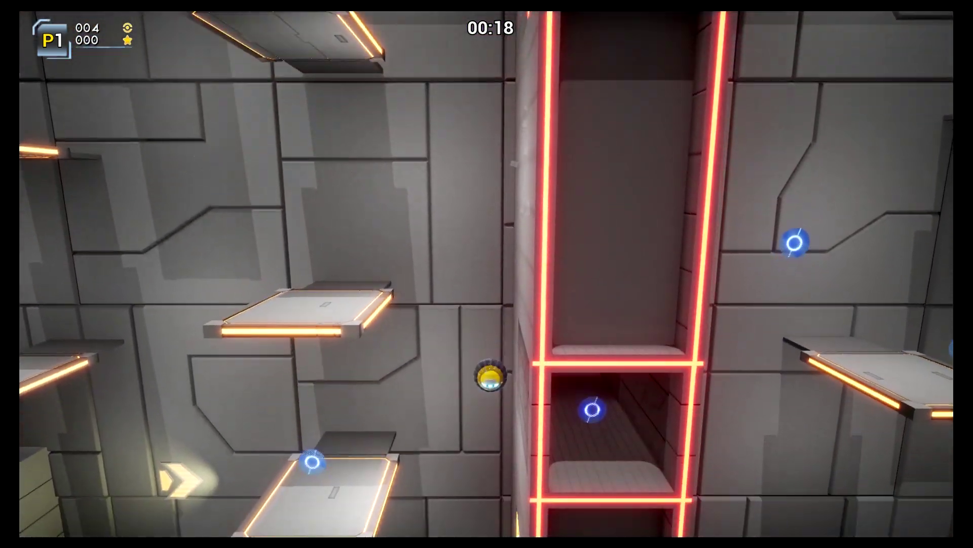
key("space")
key("space")
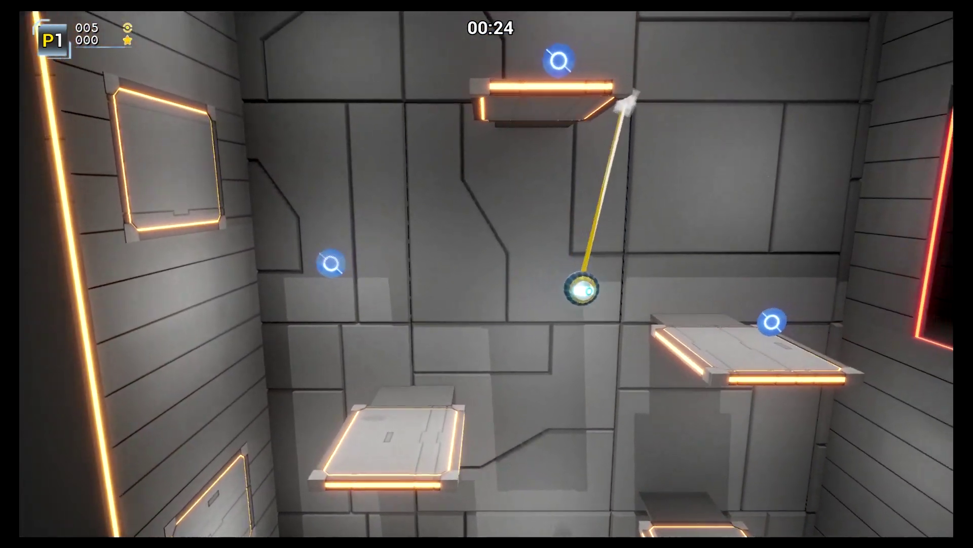
key("space")
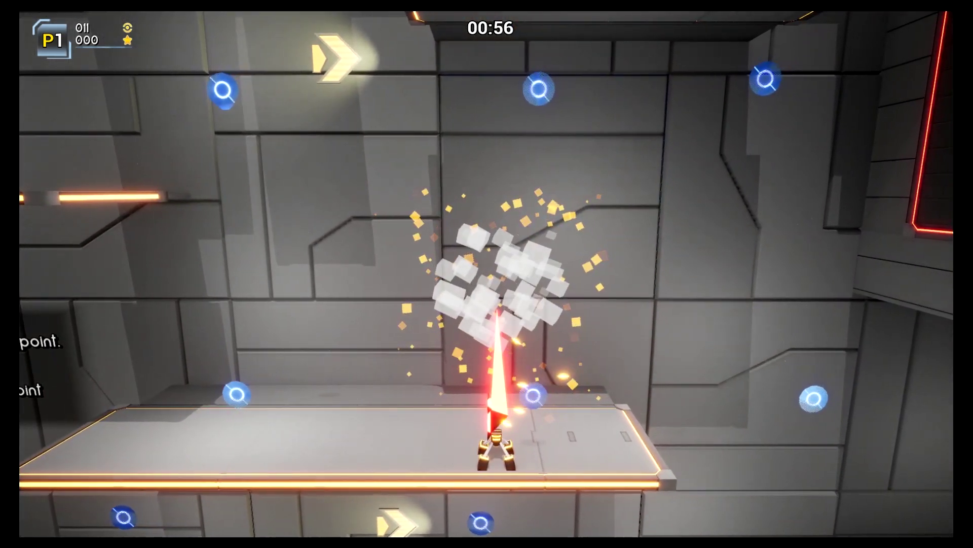
Step: Leap right on a tether and roll off the lower ledge
key("space")
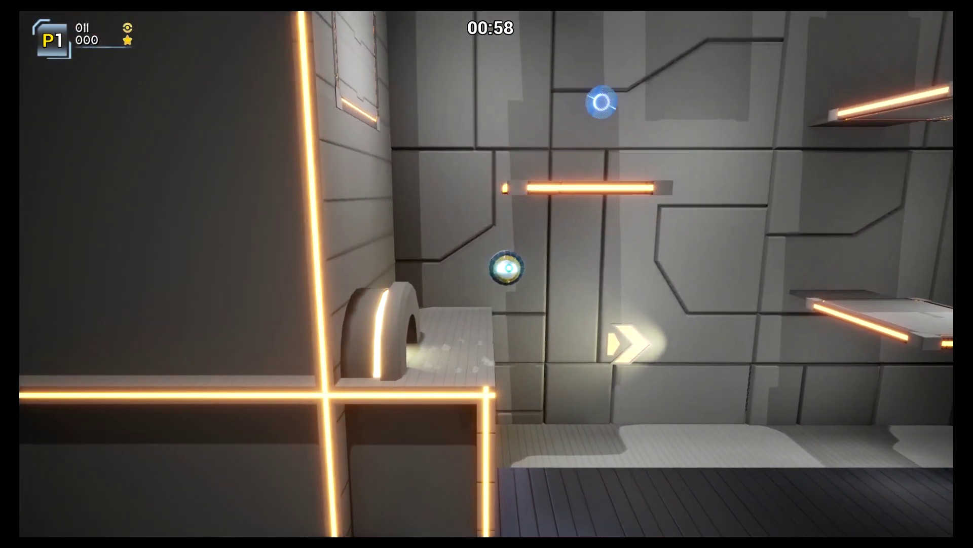
key("Right")
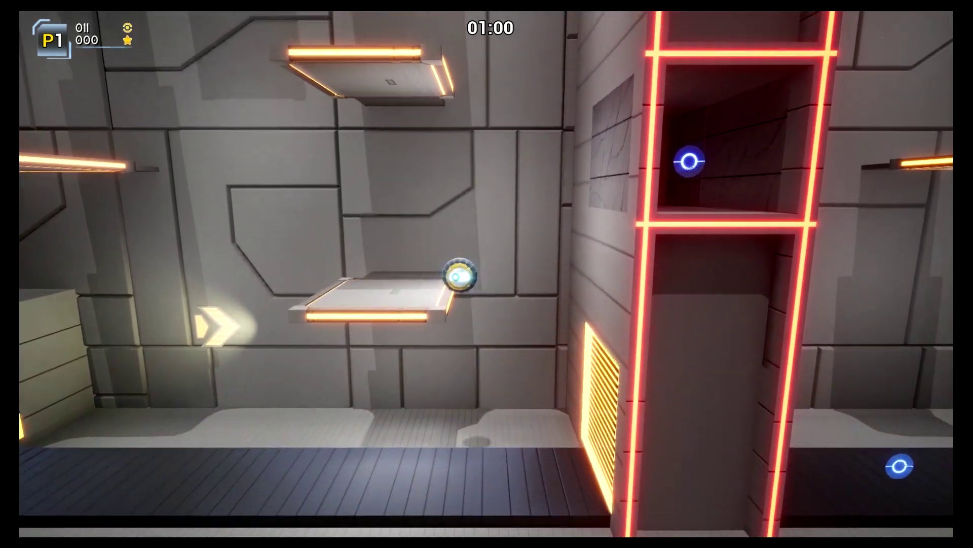
key("Left")
key("Right")
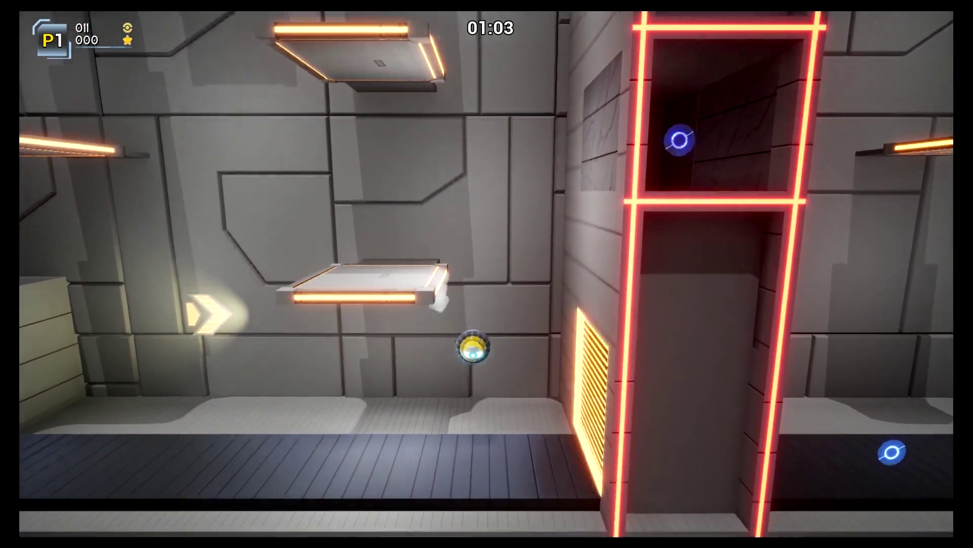
Step: Grapple the ledge, swing onto the block top, then fling the ball right
key("space")
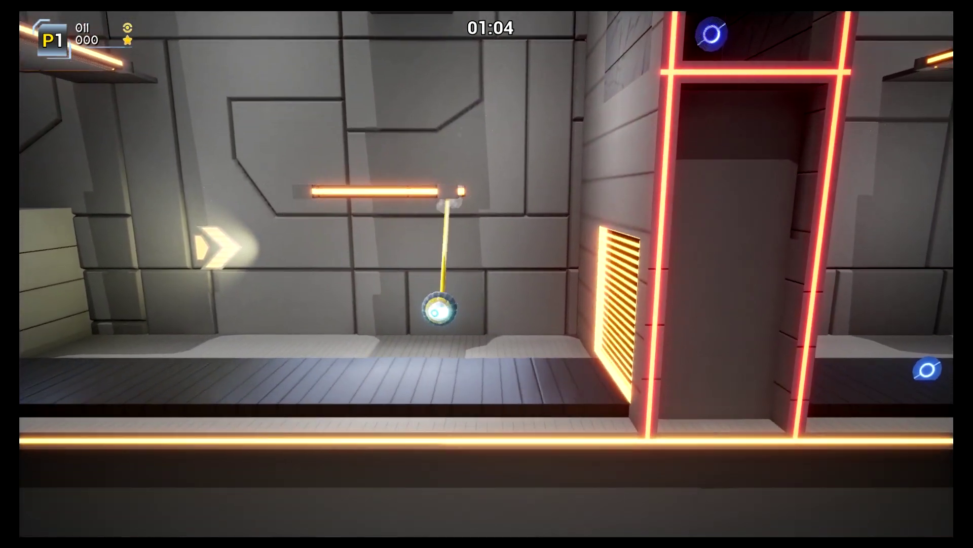
key("Left")
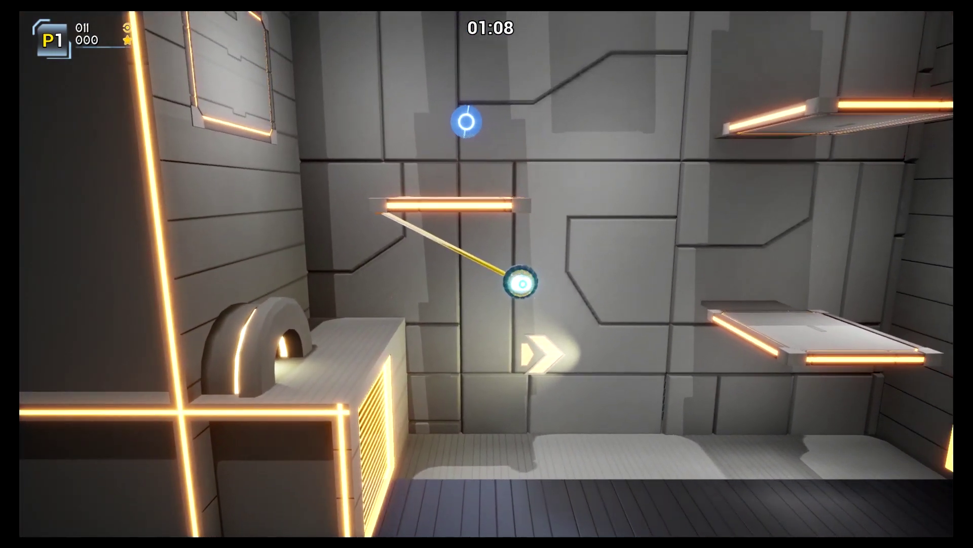
key("Left")
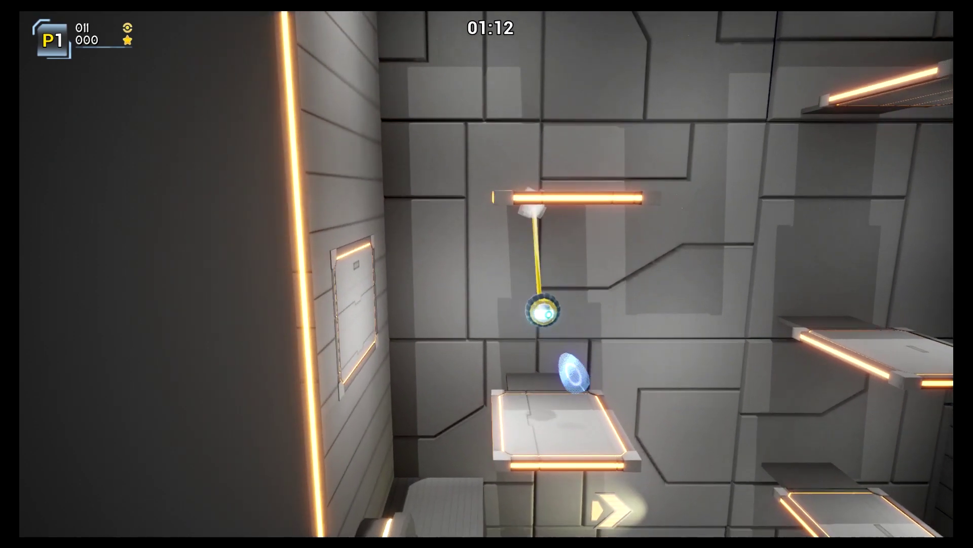
key("Right")
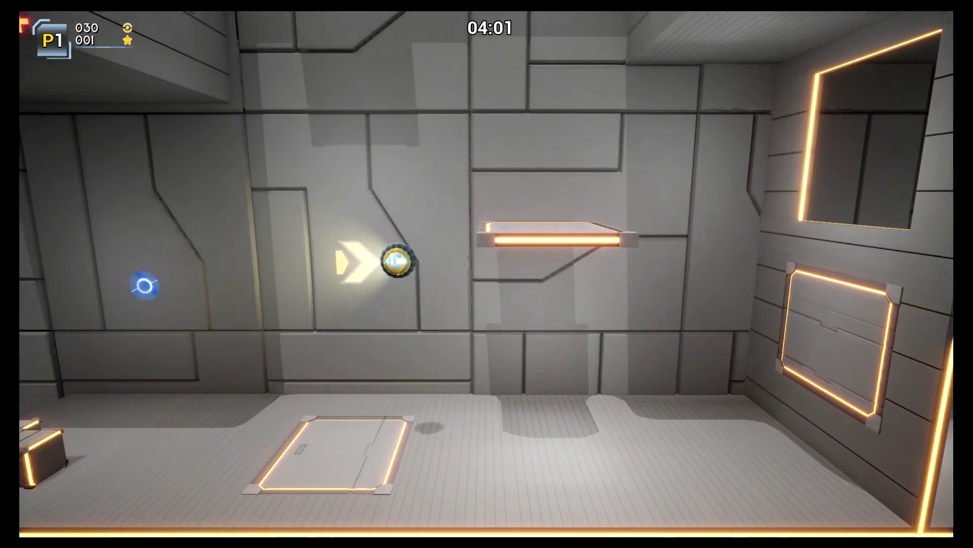
Step: Pause the run, view the How to play controls, then open language and volume Options
key("Escape")
key("Down")
key("Return")
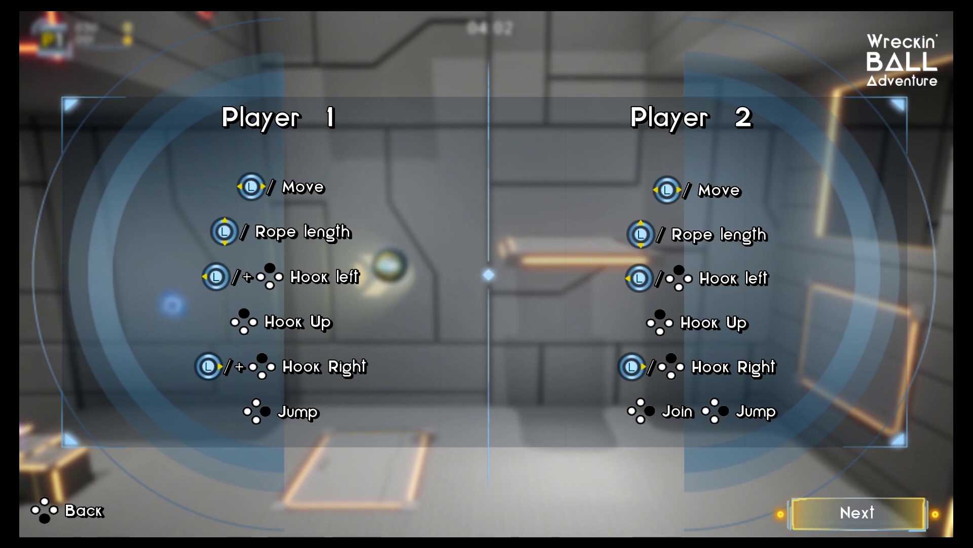
key("Escape")
key("Return")
Step: Resume and roll the ball right through the laser wall
key("Escape")
key("Escape")
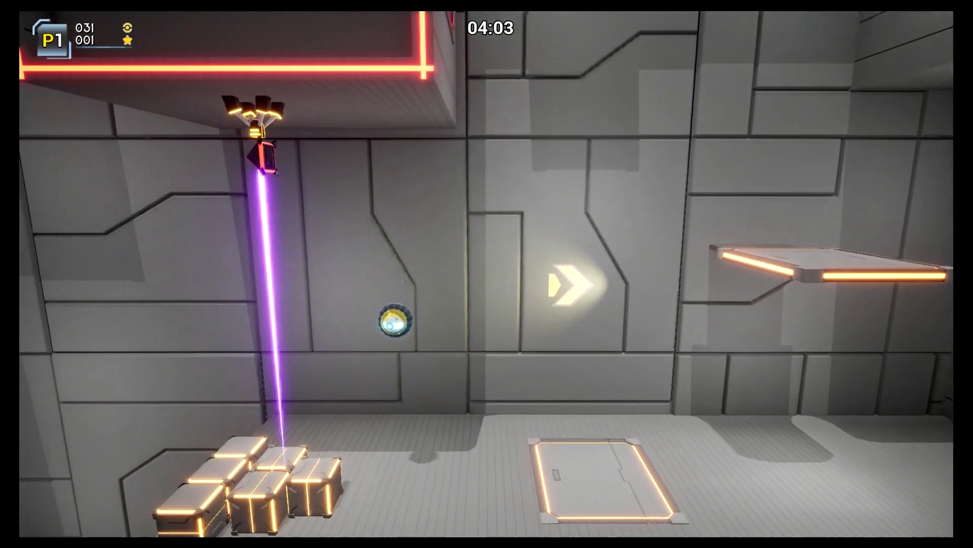
key("Right")
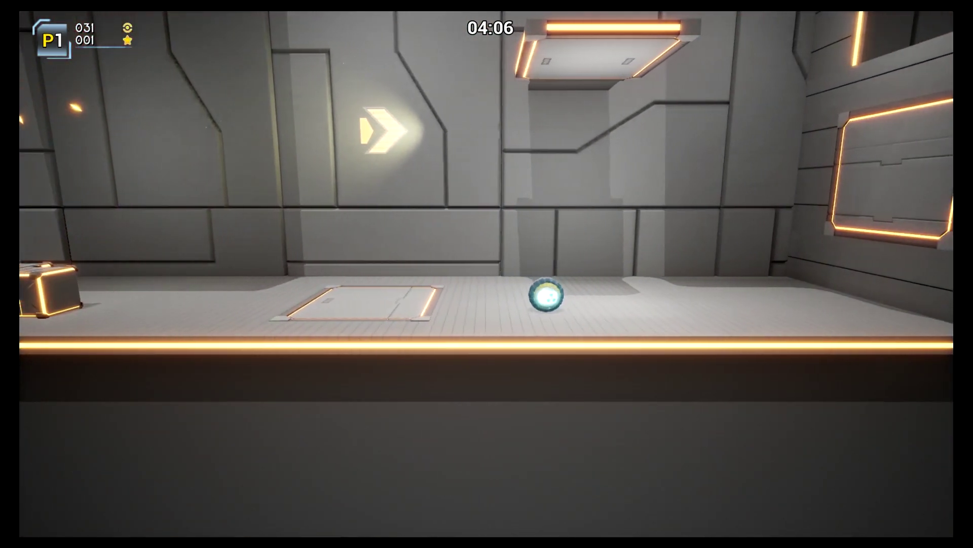
key("Right")
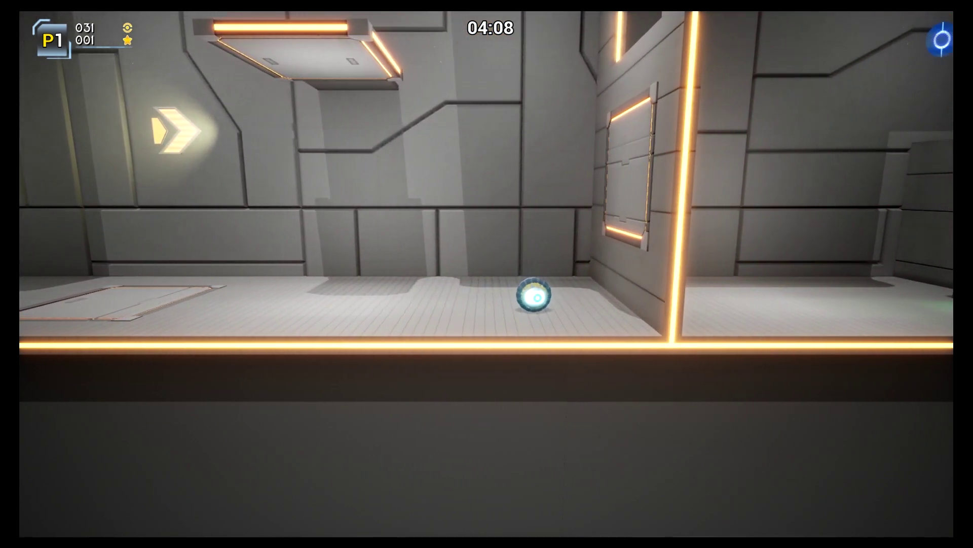
key("Right")
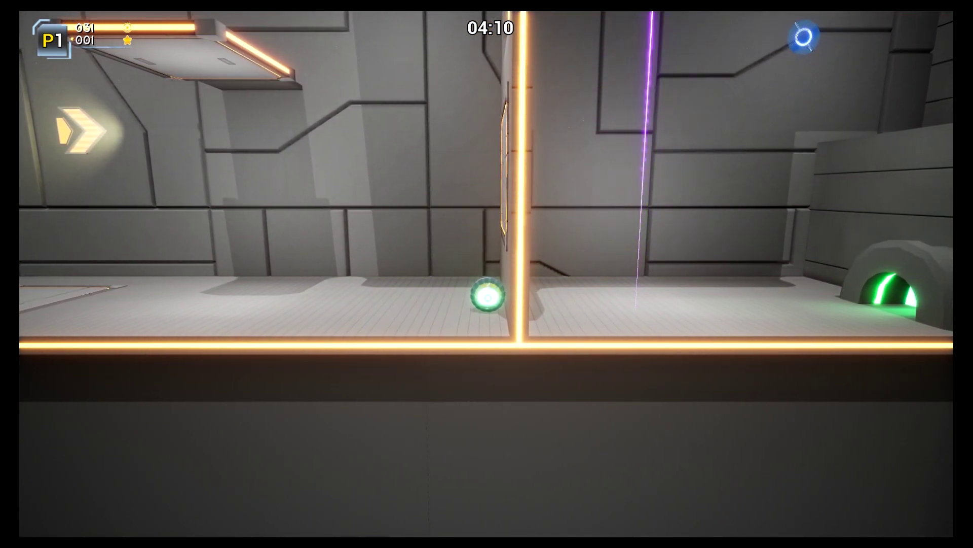
key("space")
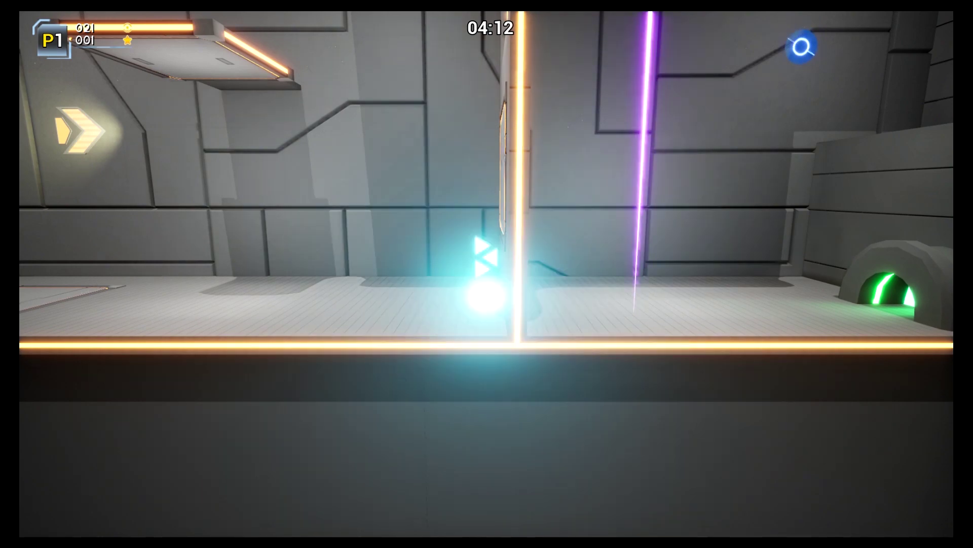
key("Left")
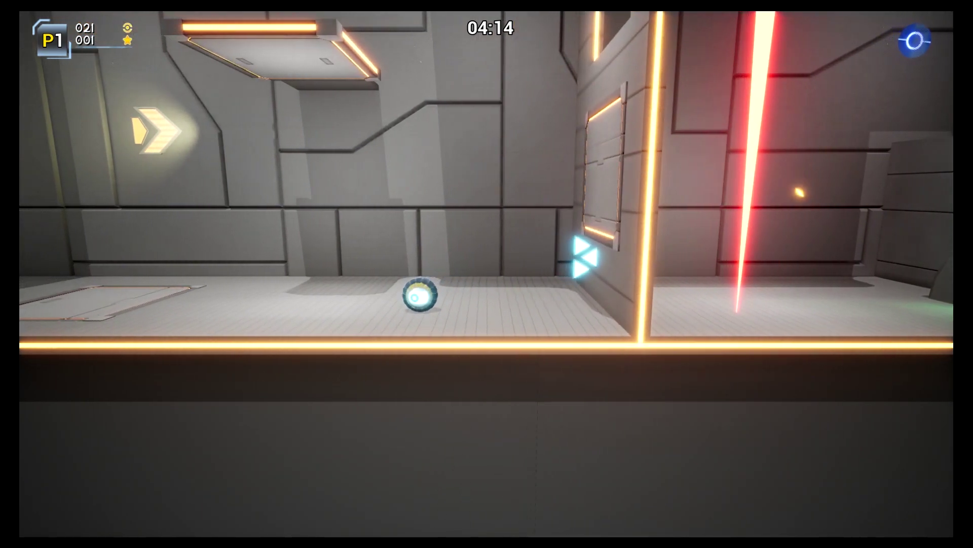
Step: Swing from the ledge and ceiling tethers, then roll into the green exit arch
key("Right")
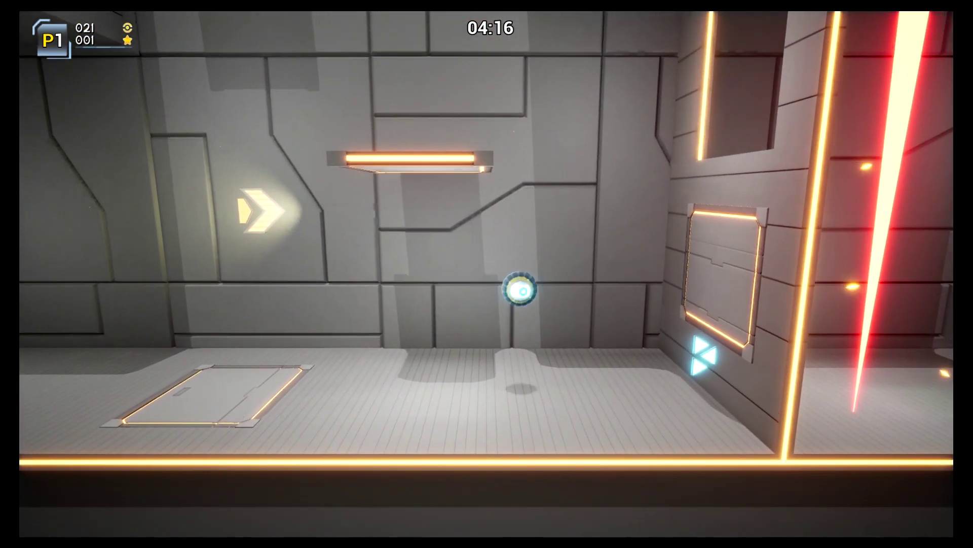
key("space")
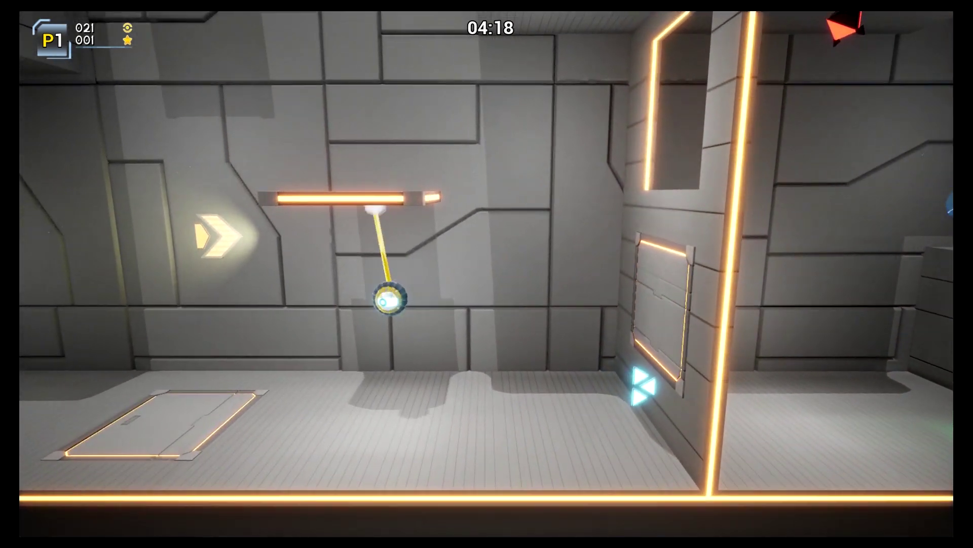
key("Right")
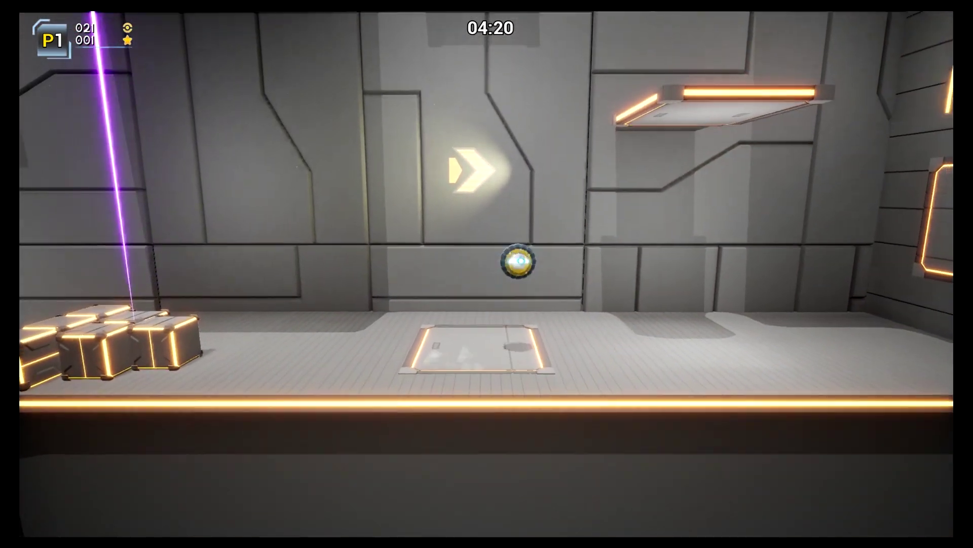
key("space")
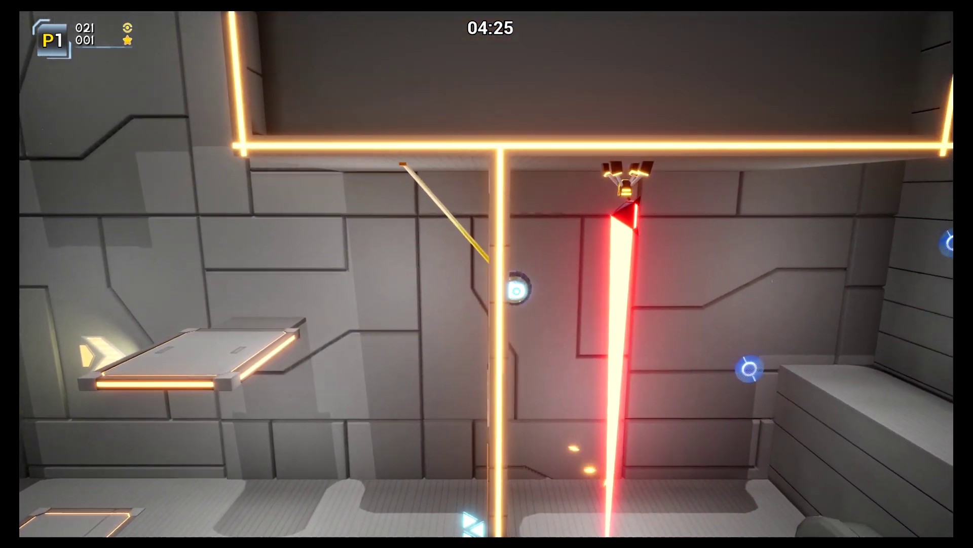
key("space")
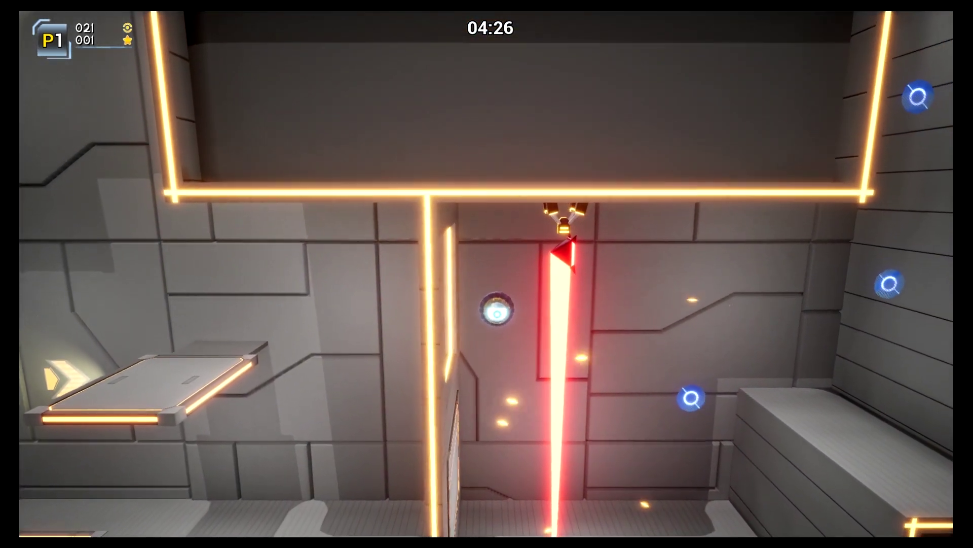
key("d")
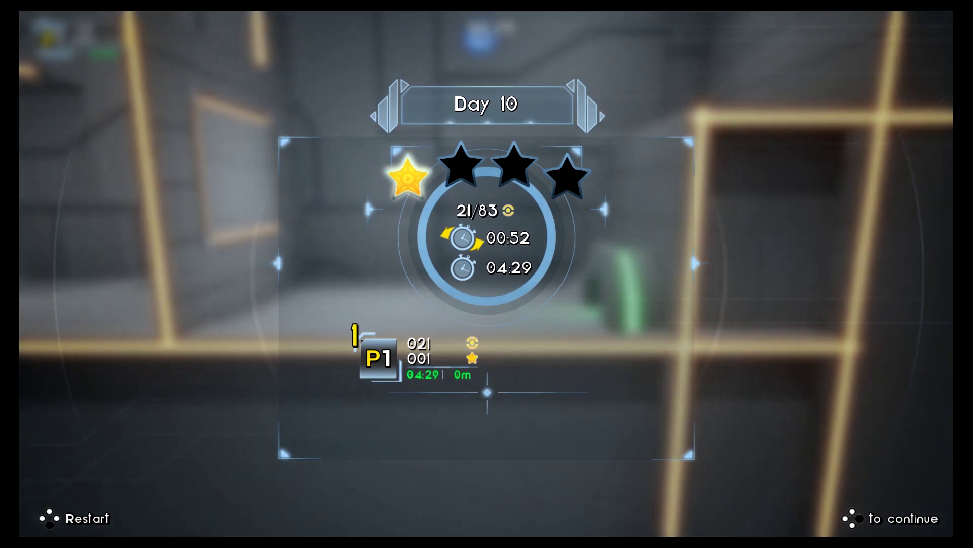
Step: Continue past the Day 10 results showing one star and 21/83 rings
key("Return")
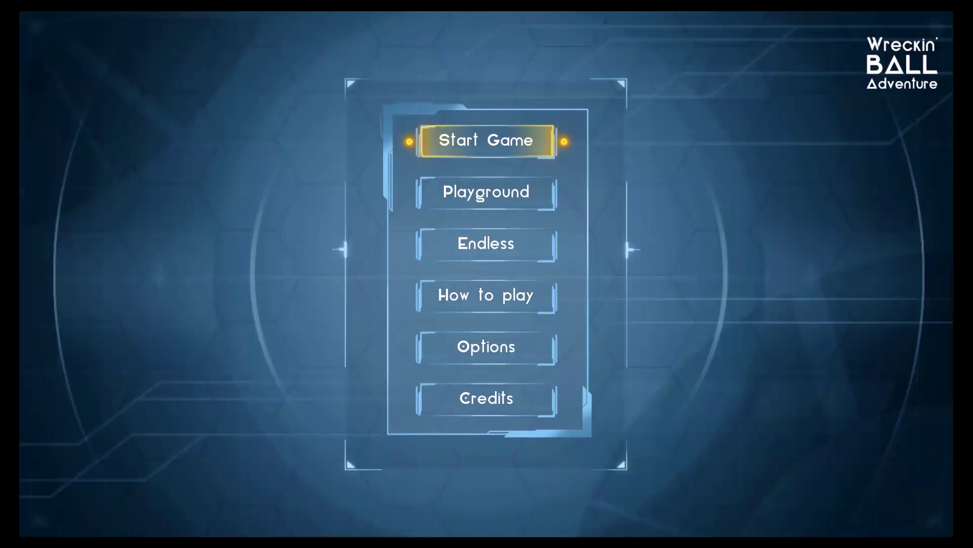
Step: Open Playground and browse the level grid from Day 10 back to Prolog
key("Down")
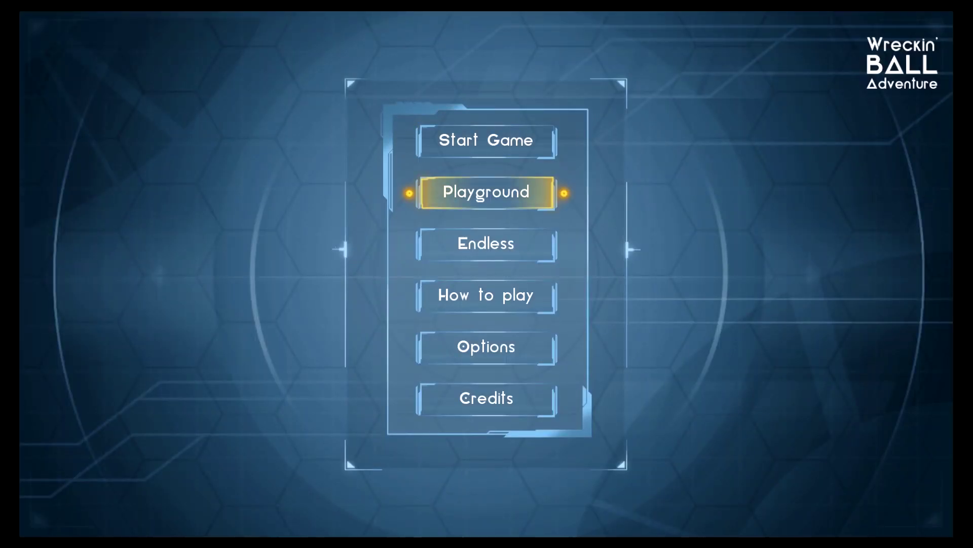
key("Return")
key("Return")
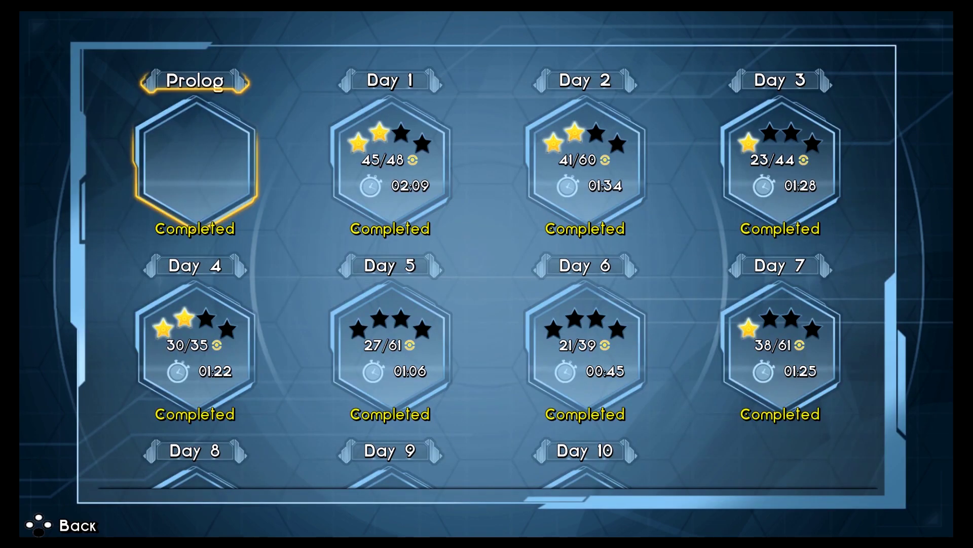
key("Right")
key("Right")
key("Down")
key("Down")
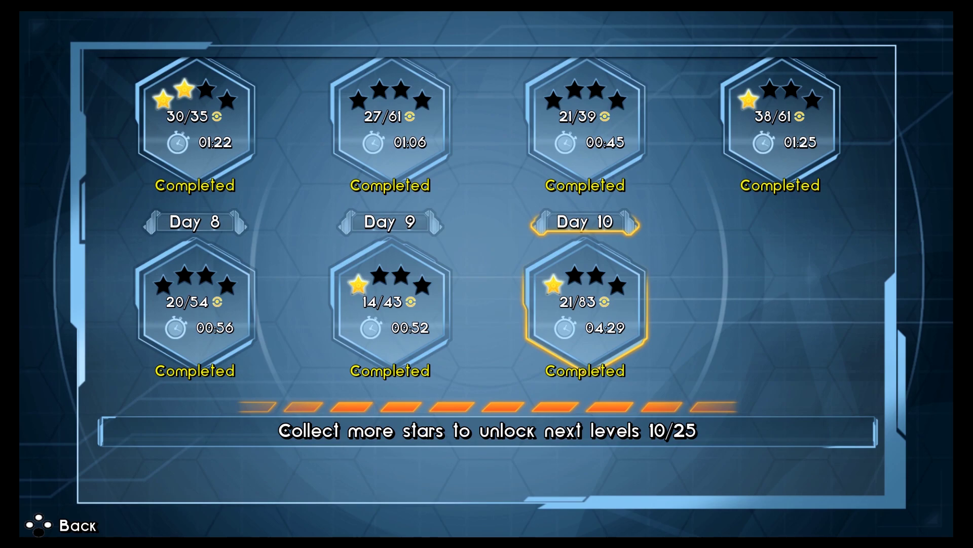
key("Up")
key("Down")
key("Up")
key("Up")
key("Right")
key("Down")
key("Up")
key("Left")
key("Left")
key("Left")
Step: Return to the main menu and start Endless mode loading
key("Escape")
key("Down")
key("Left")
key("Down")
key("Right")
key("Left")
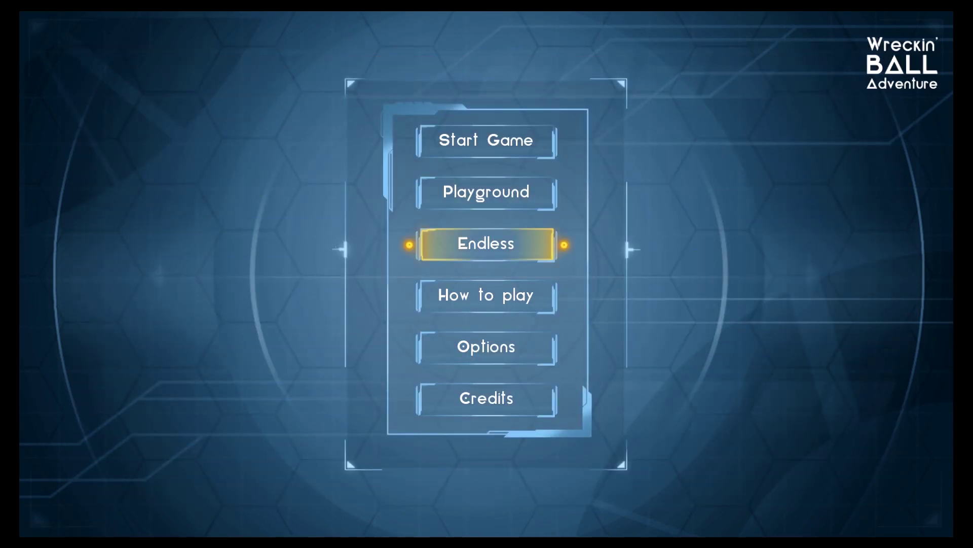
key("Up")
key("Right")
key("Return")
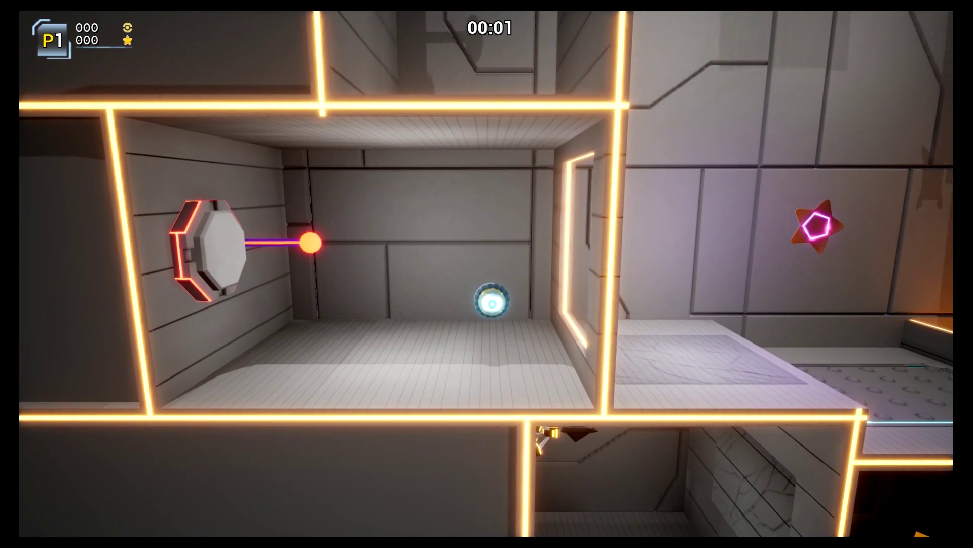
Step: Grab the pink star, then tether to the anchor above, swing up and release
key("Right")
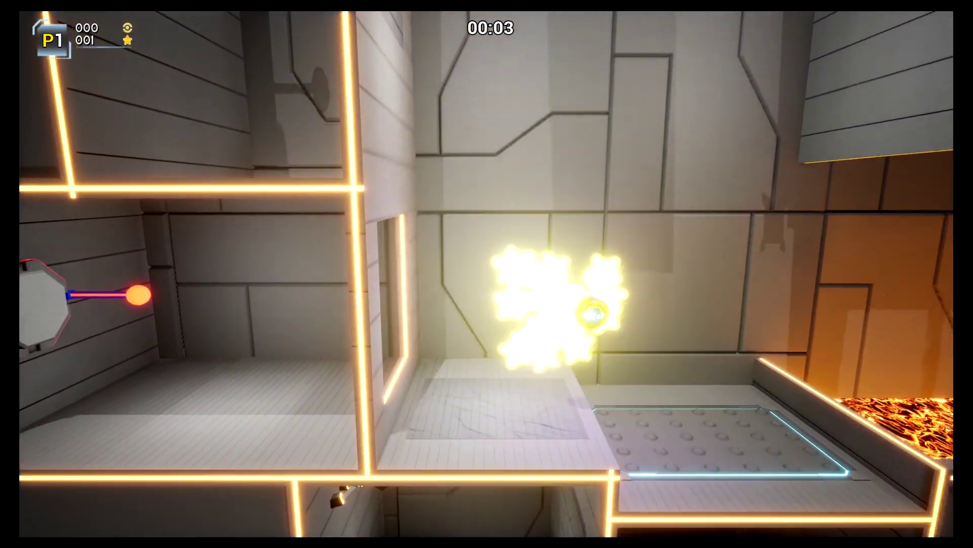
key("space")
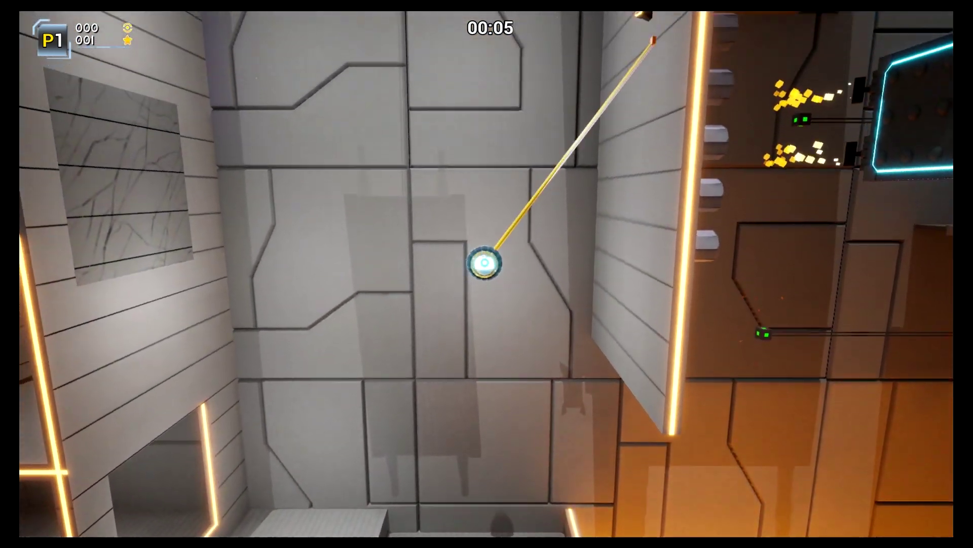
key("space")
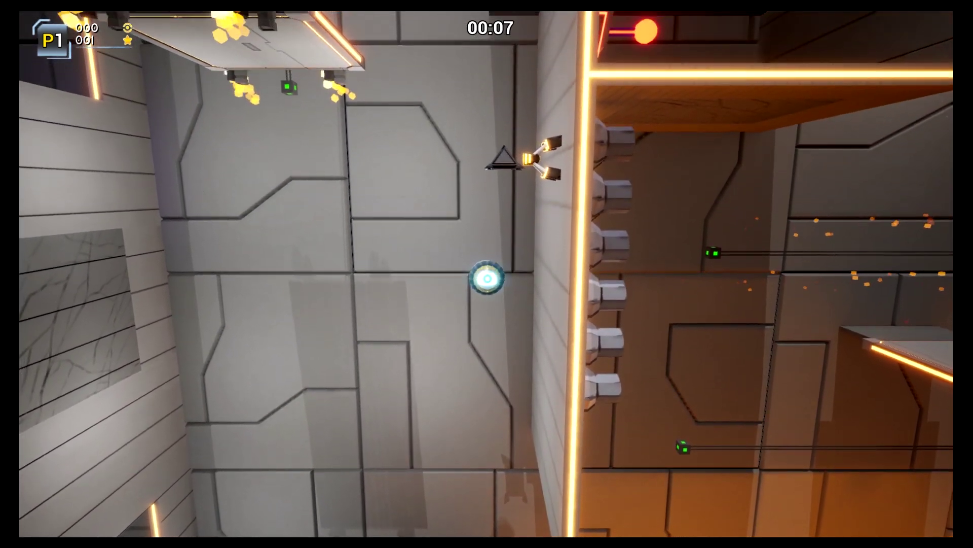
key("space")
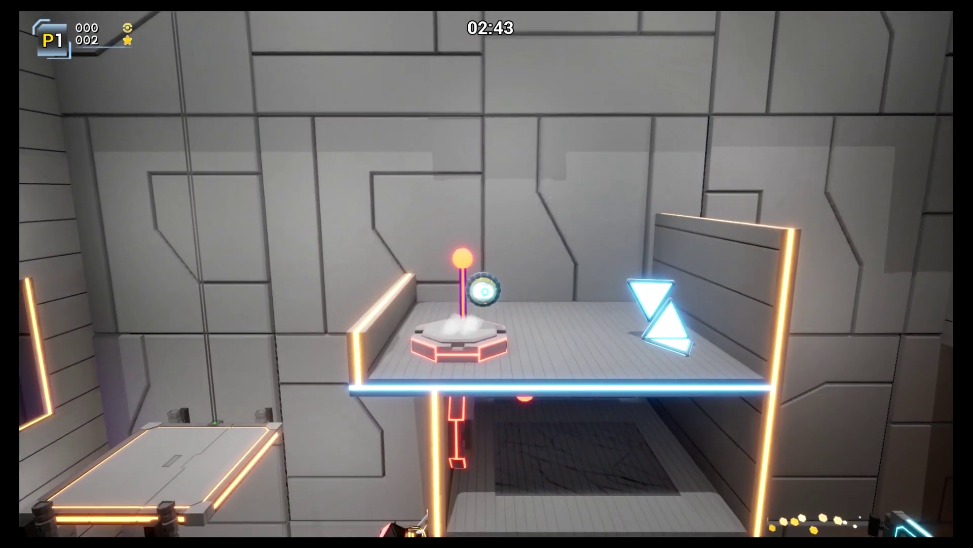
Step: Activate the pedestal, swing far right from the ceiling and land by the cyan triangles
key("d")
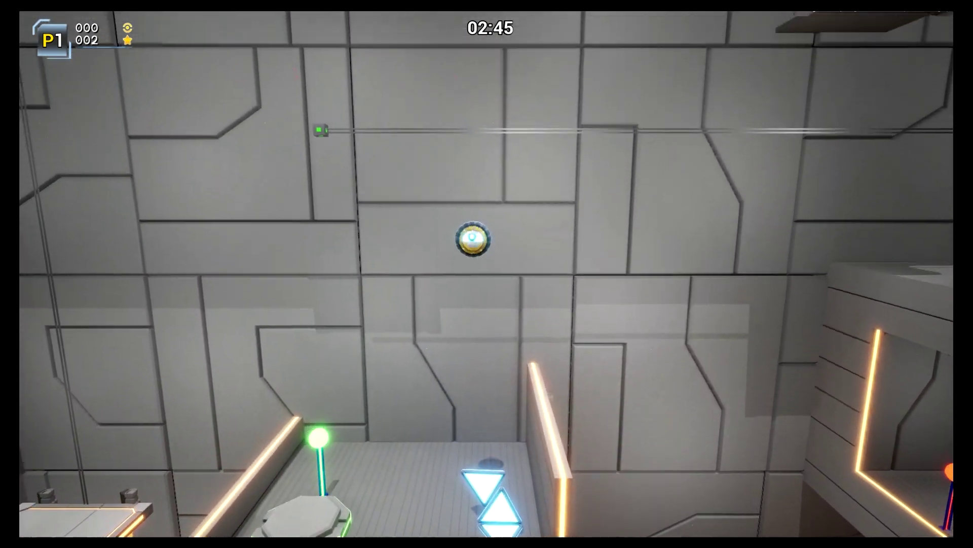
key("d")
key("space")
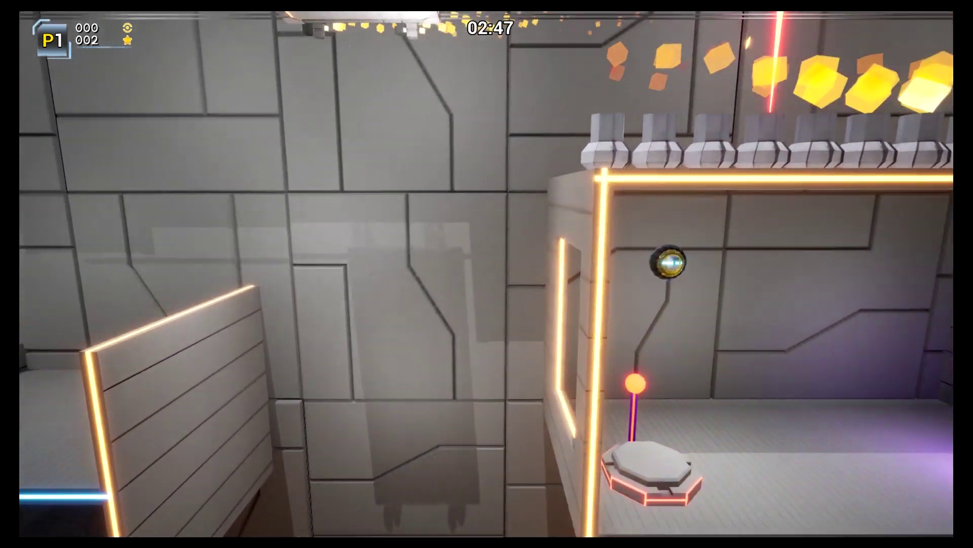
key("d")
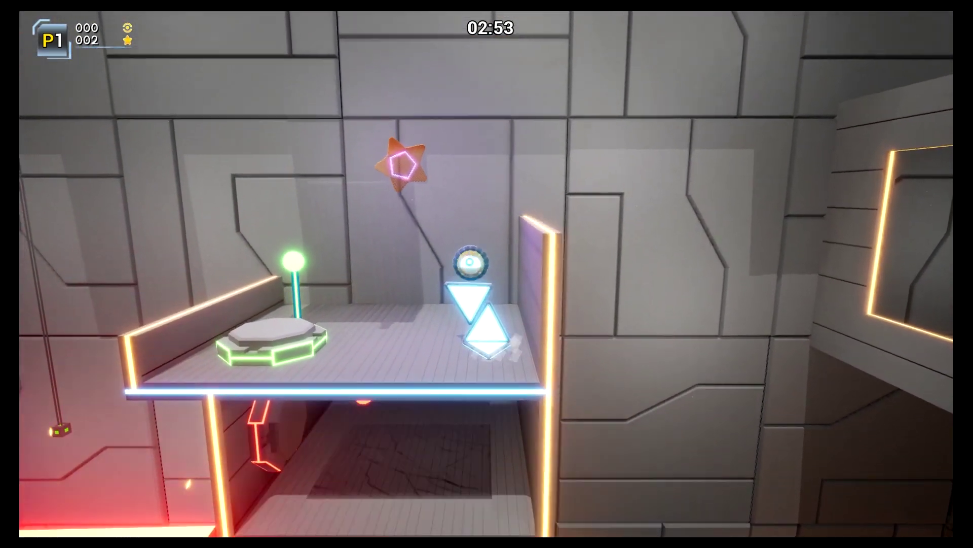
key("a")
key("d")
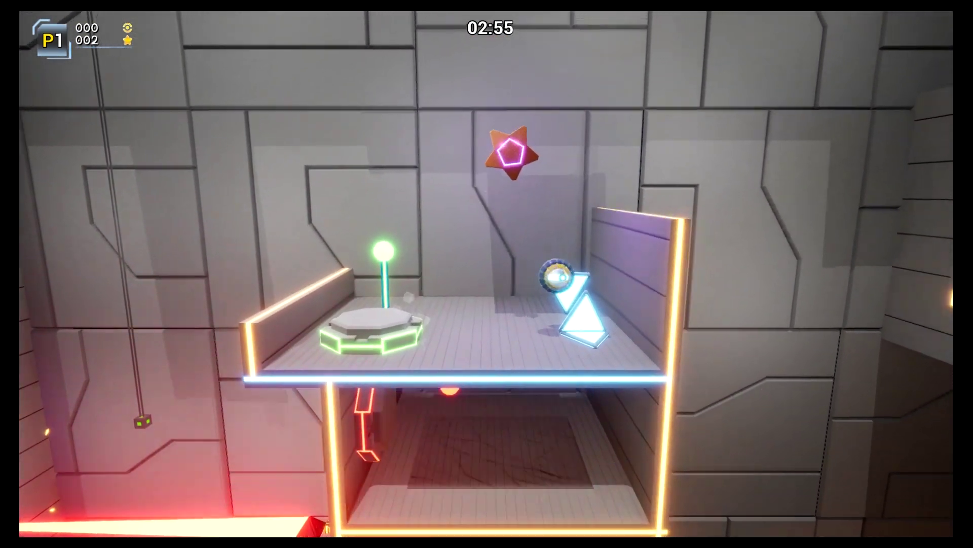
key("a")
key("a")
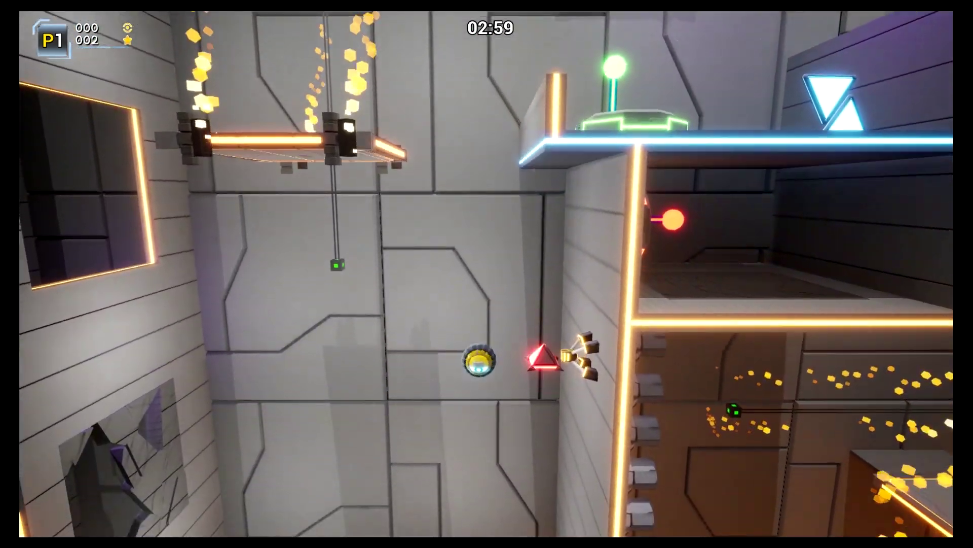
Step: Drop past the laser onto a rope, latch the bar above and fly right
key("space")
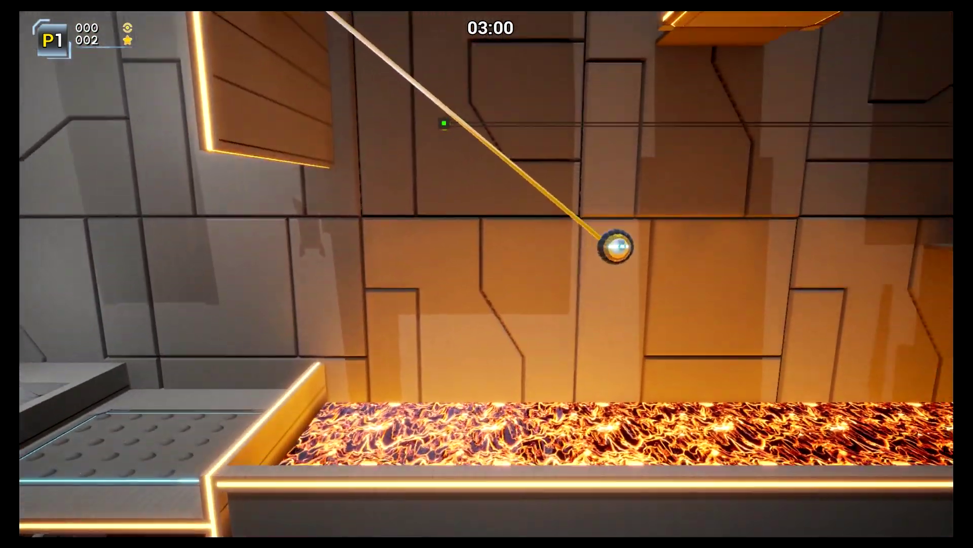
key("space")
key("space")
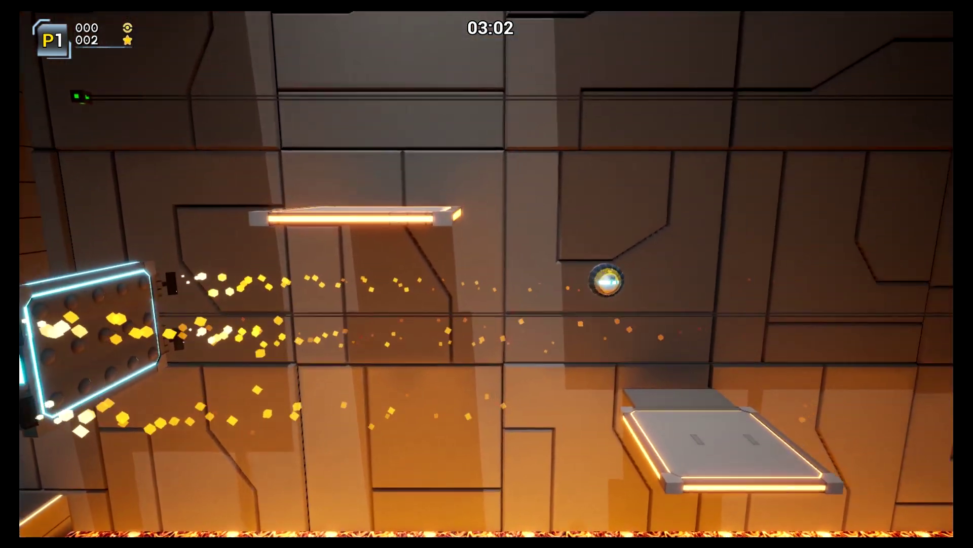
key("space")
key("space")
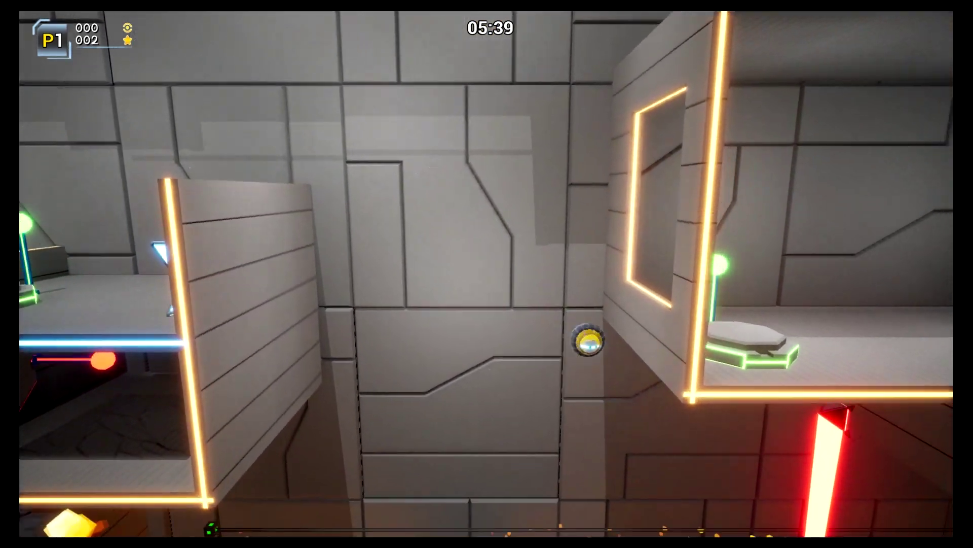
Step: Pause the level and choose Main Menu to quit it
key("Escape")
key("Down")
key("Down")
key("Down")
key("Down")
key("Down")
key("Return")
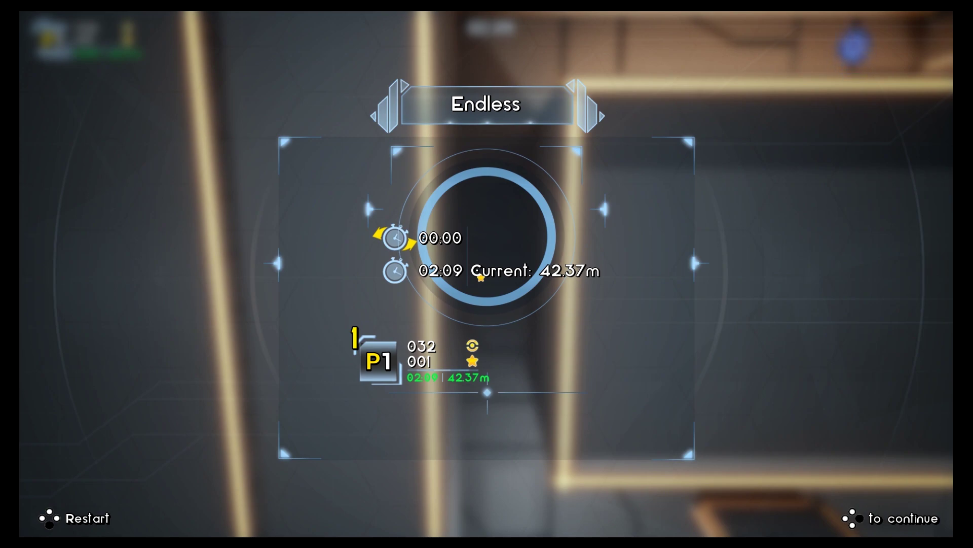
Step: Dismiss the 42.37m Endless results to begin the next run
key("Return")
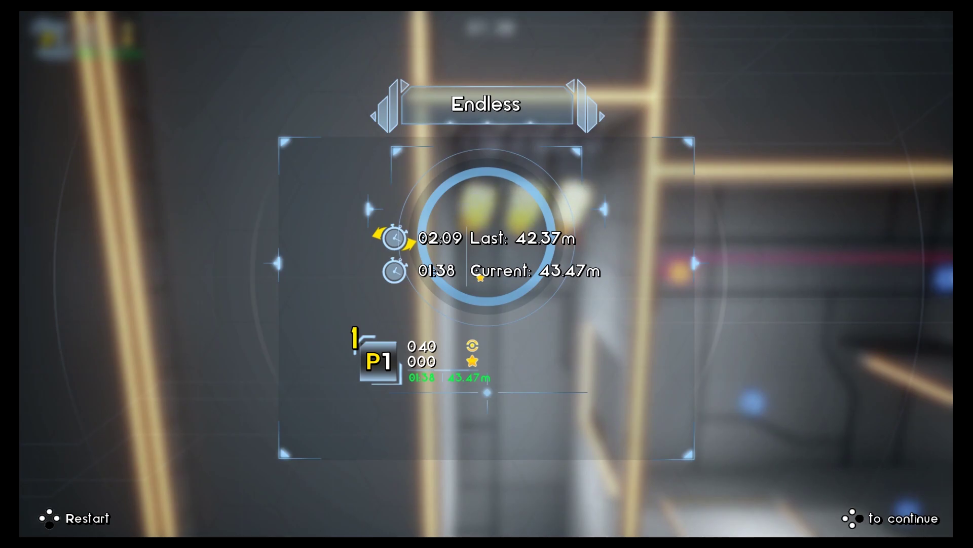
Step: Dismiss the 43.47m Endless results and load a new run with the timer reset
key("Return")
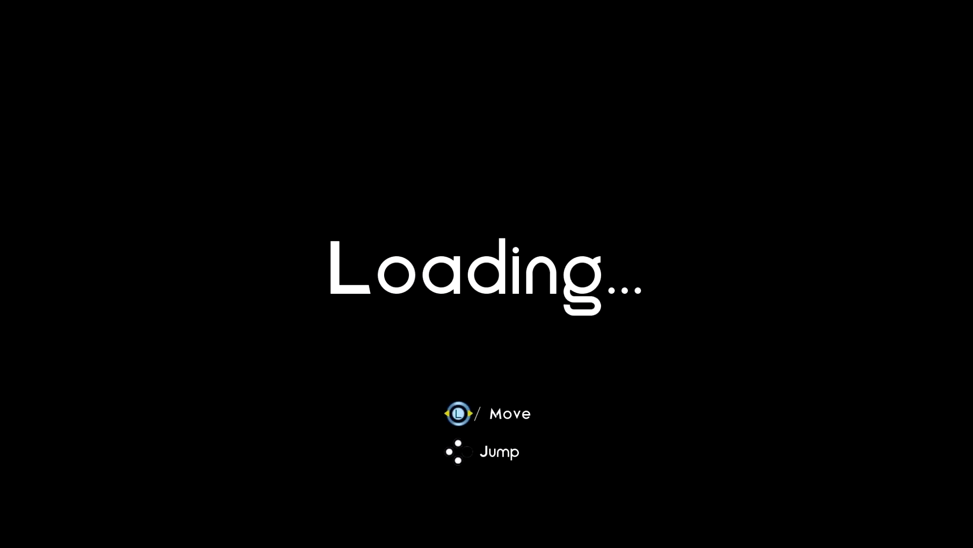